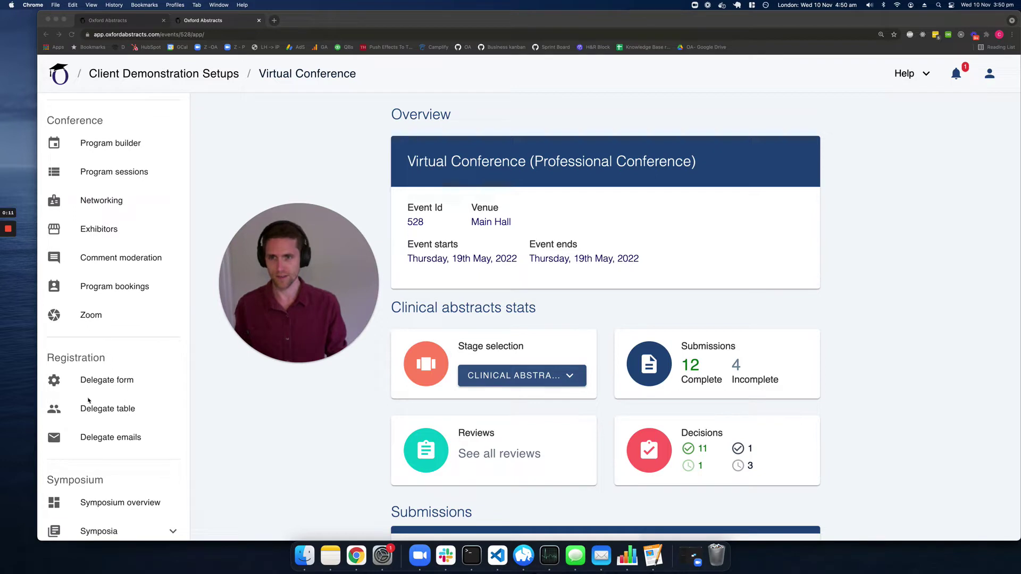
Open the delegate table of the Virtual Conference event's registration section
{"action": "left_click", "coordinate": [93, 413]}
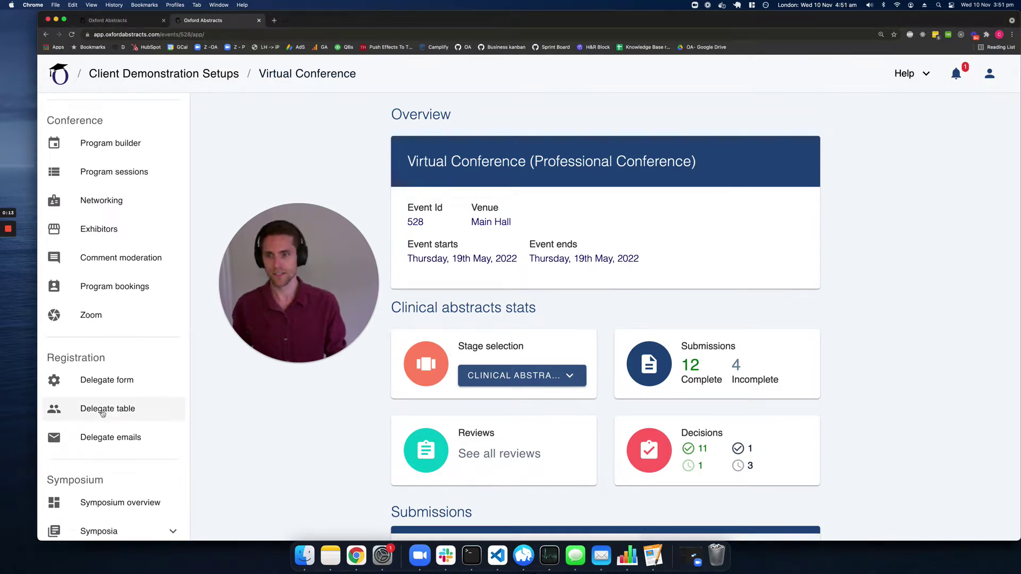
{"action": "left_click", "coordinate": [102, 414]}
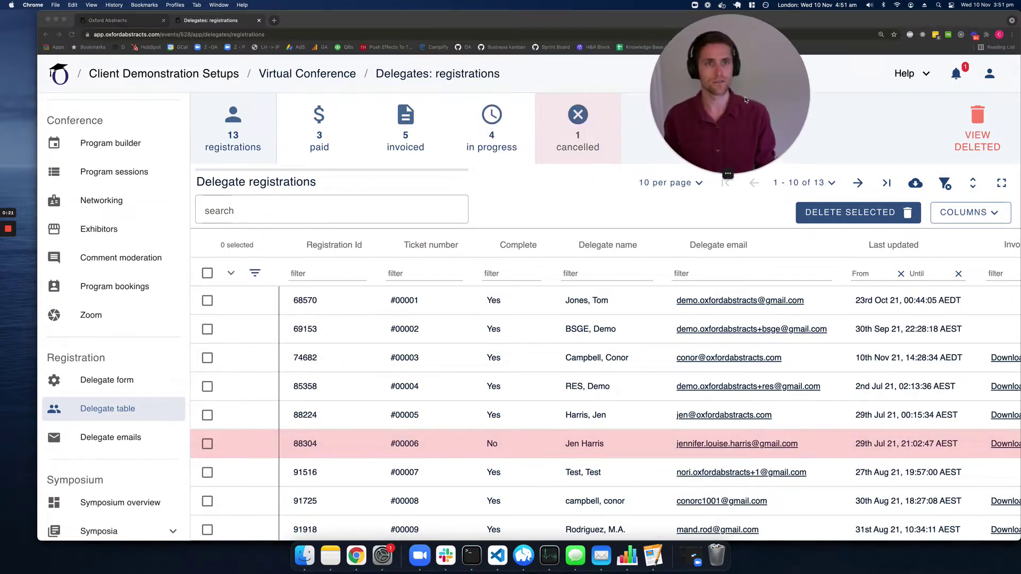
{"action": "left_click_drag", "start_coordinate": [746, 99], "coordinate": [790, 75]}
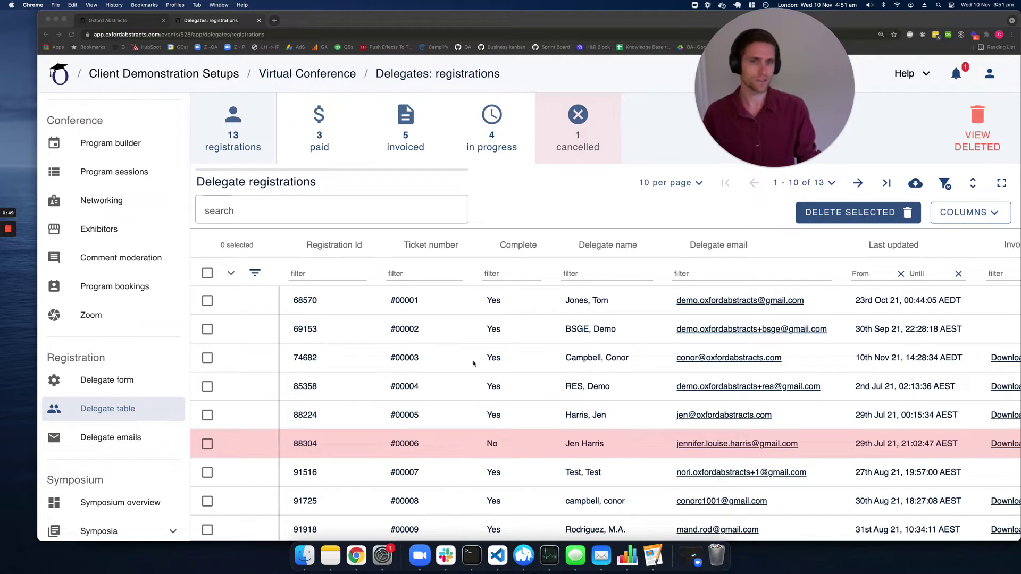
View the registration status options for the third delegate in the table without changing the status
{"action": "scroll", "coordinate": [548, 363], "scroll_direction": "right", "scroll_amount": 5}
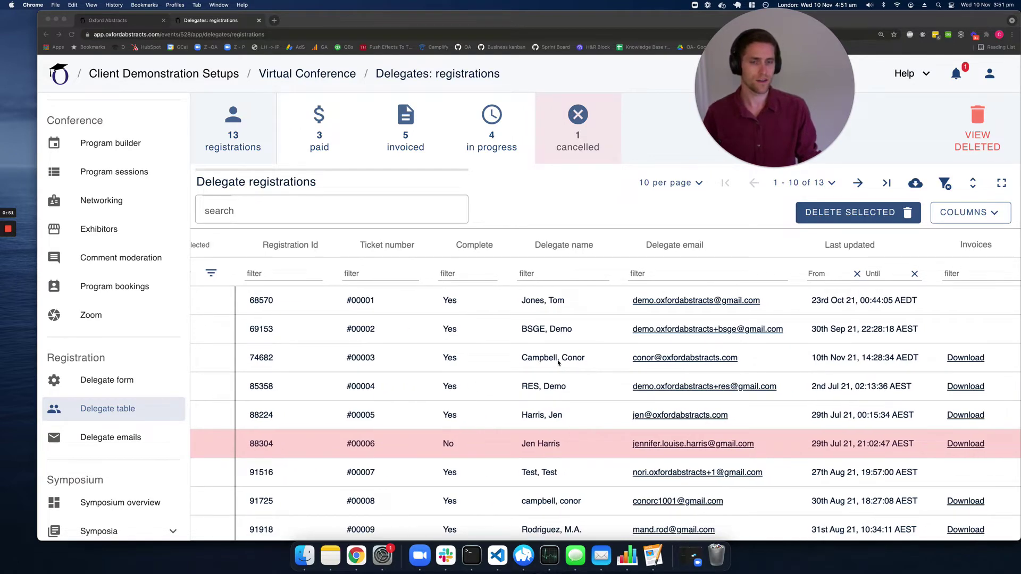
{"action": "scroll", "coordinate": [558, 362], "scroll_direction": "right", "scroll_amount": 1}
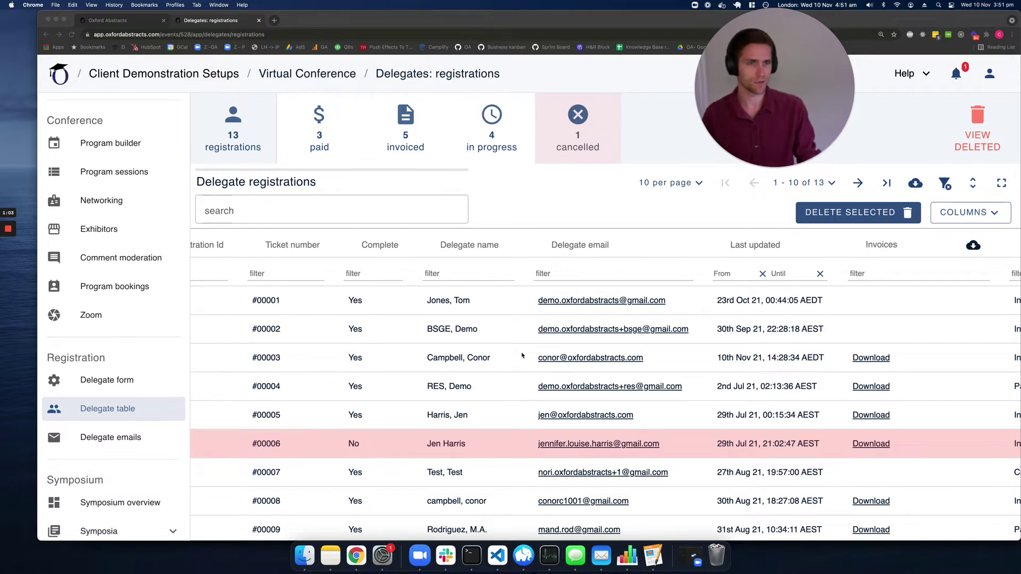
{"action": "scroll", "coordinate": [521, 356], "scroll_direction": "right", "scroll_amount": 5}
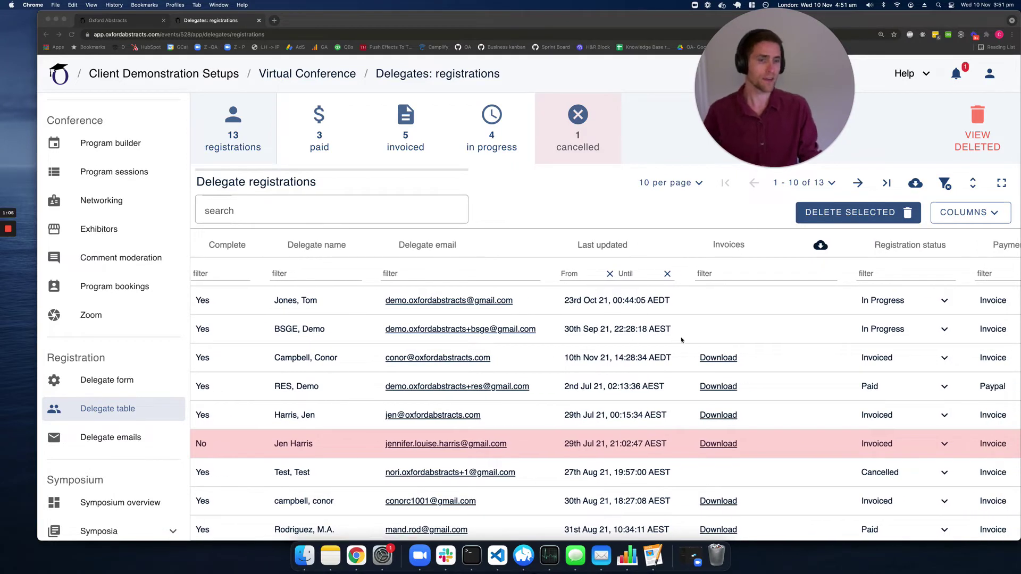
{"action": "scroll", "coordinate": [681, 340], "scroll_direction": "right", "scroll_amount": 1}
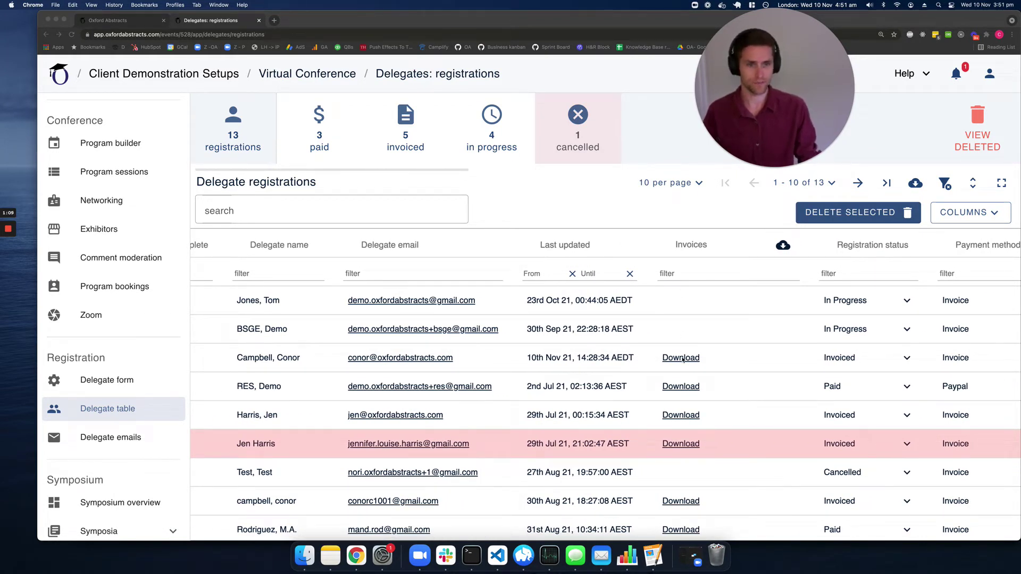
{"action": "scroll", "coordinate": [682, 359], "scroll_direction": "right", "scroll_amount": 8}
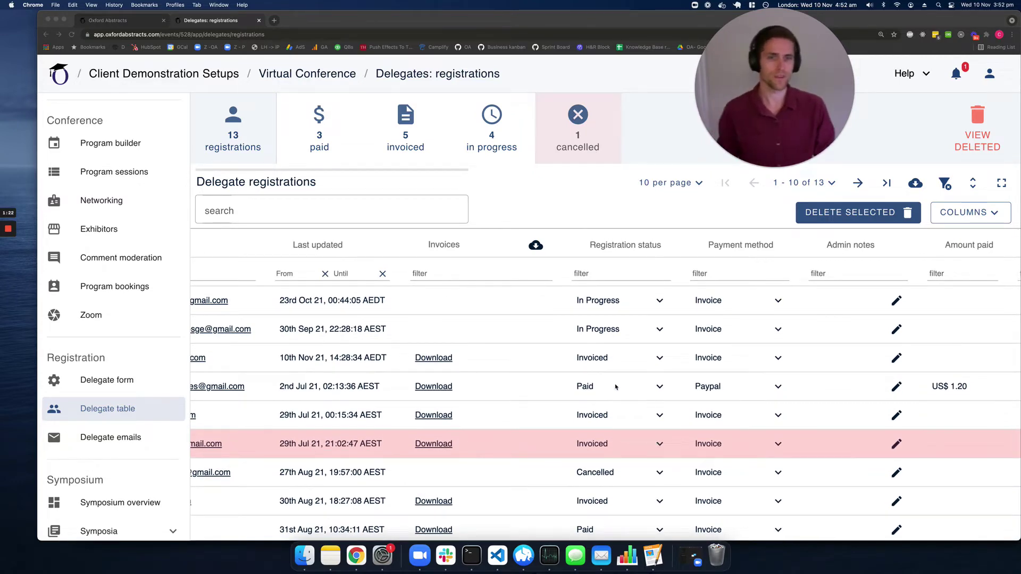
{"action": "left_click", "coordinate": [649, 361]}
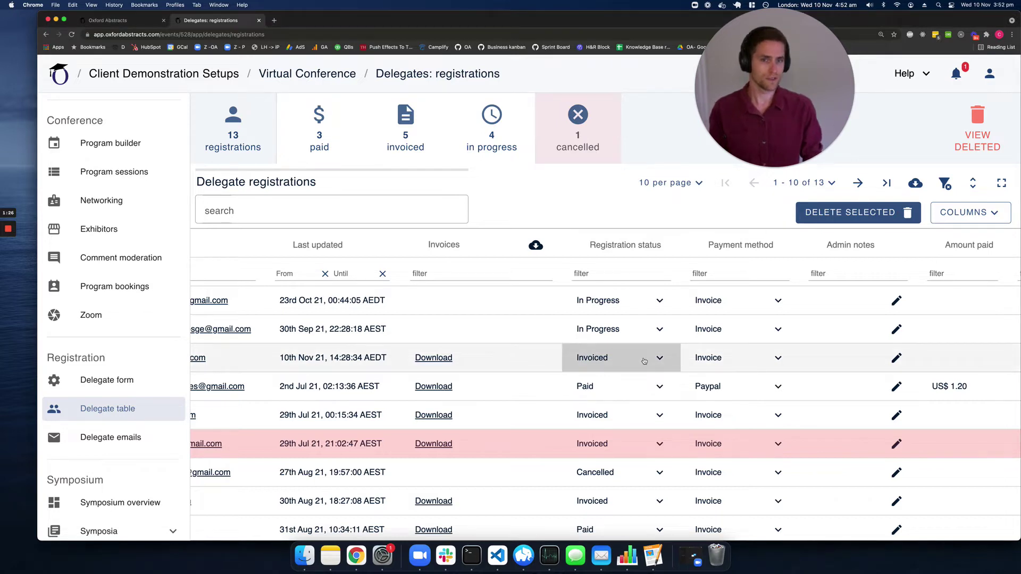
{"action": "left_click", "coordinate": [645, 361]}
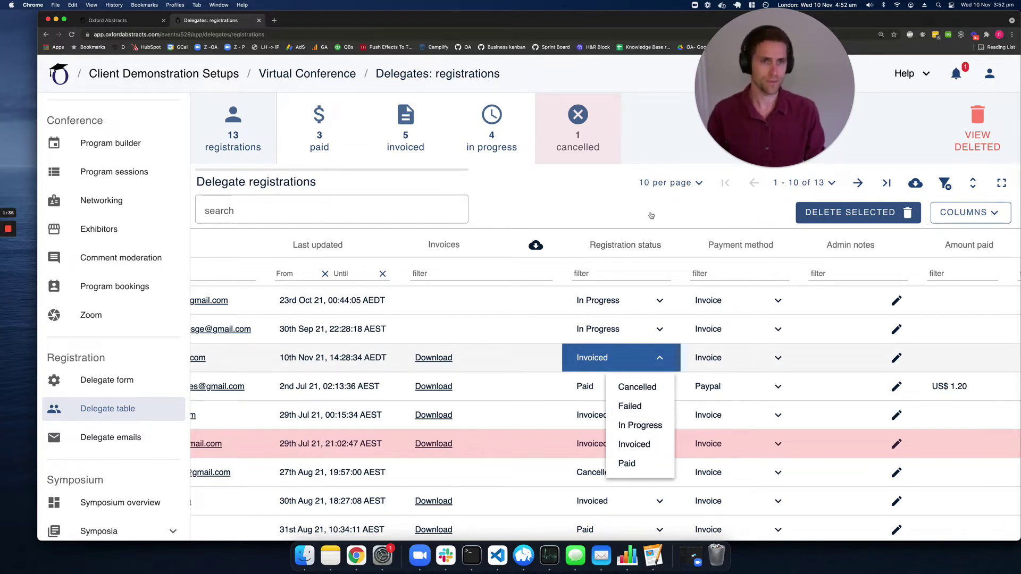
{"action": "left_click", "coordinate": [673, 394]}
Examine the payment, coupon, registration response and ticket question columns of the delegate table
{"action": "scroll", "coordinate": [674, 394], "scroll_direction": "right", "scroll_amount": 5}
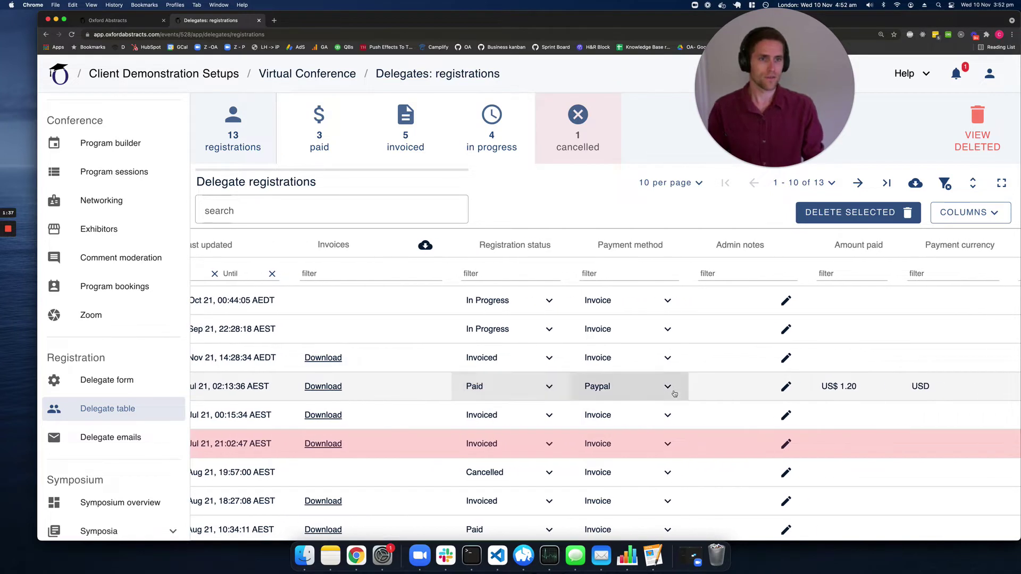
{"action": "scroll", "coordinate": [674, 393], "scroll_direction": "right", "scroll_amount": 5}
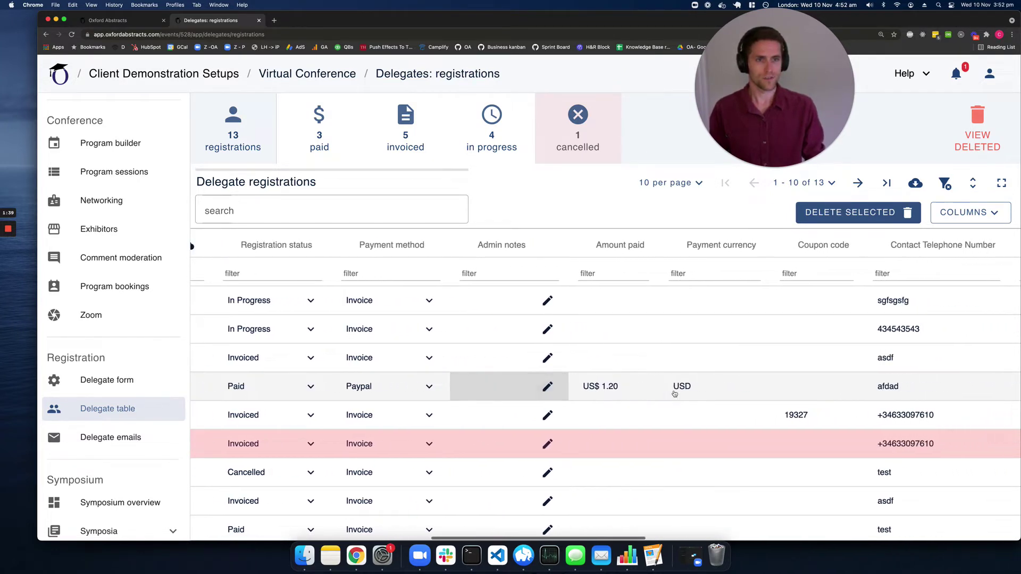
{"action": "scroll", "coordinate": [674, 394], "scroll_direction": "right", "scroll_amount": 5}
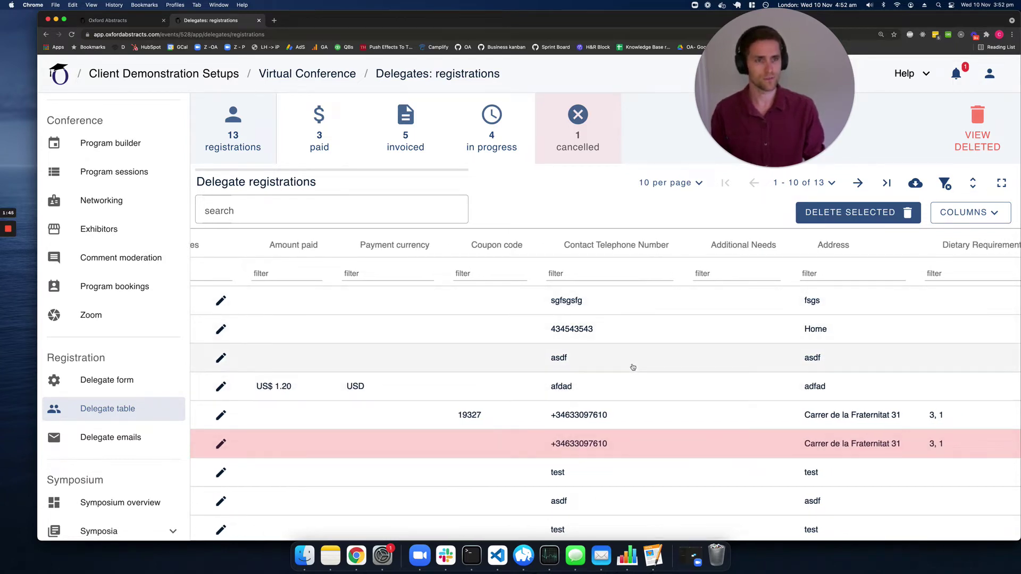
{"action": "scroll", "coordinate": [633, 367], "scroll_direction": "right", "scroll_amount": 15}
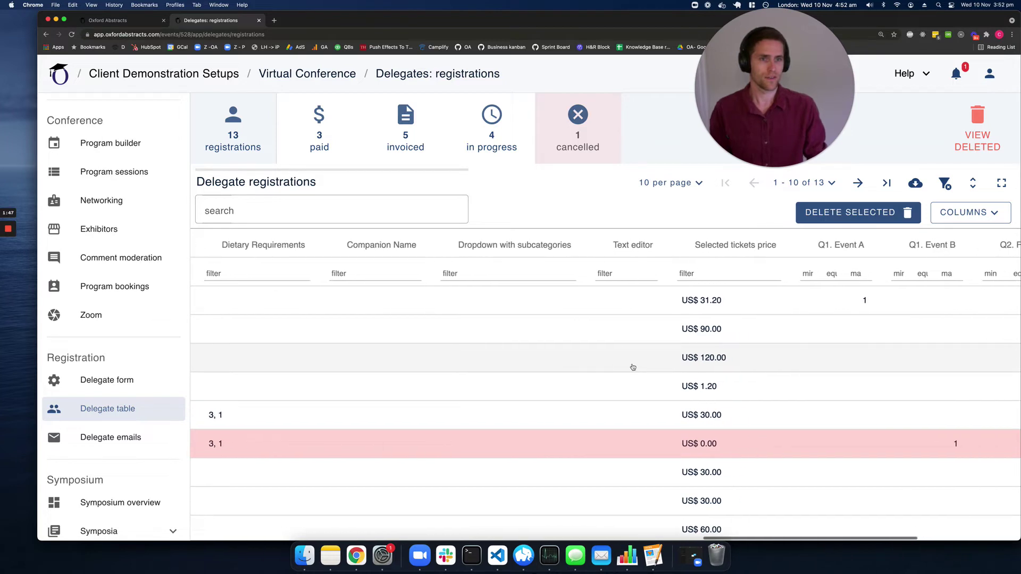
{"action": "scroll", "coordinate": [633, 367], "scroll_direction": "right", "scroll_amount": 2}
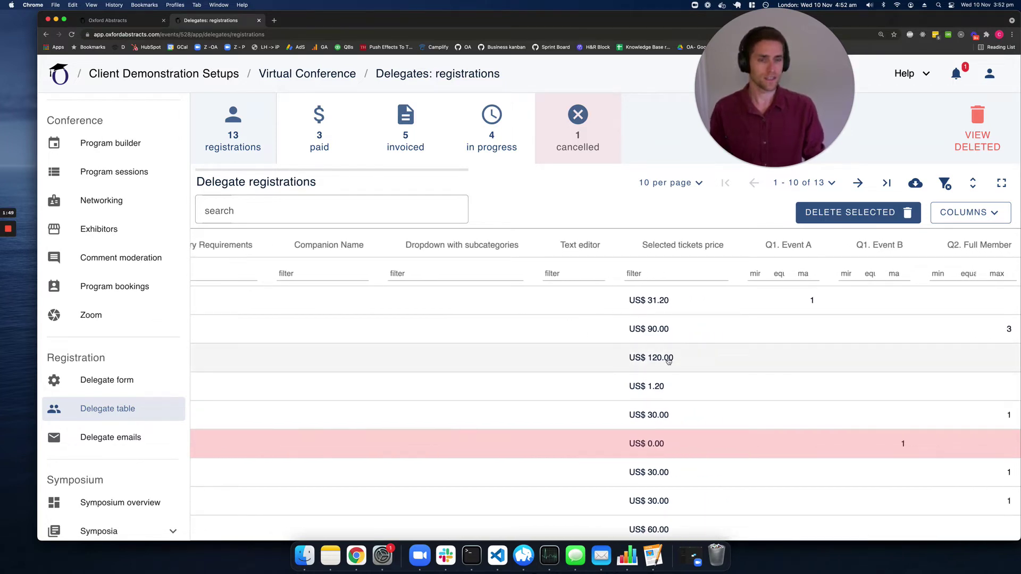
{"action": "scroll", "coordinate": [679, 366], "scroll_direction": "right", "scroll_amount": 7}
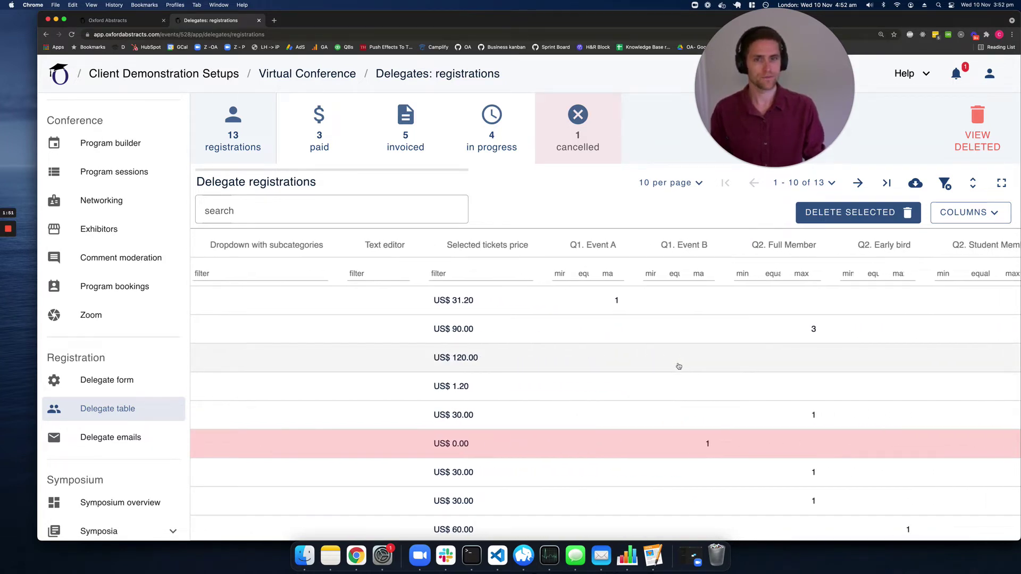
{"action": "scroll", "coordinate": [680, 366], "scroll_direction": "right", "scroll_amount": 1}
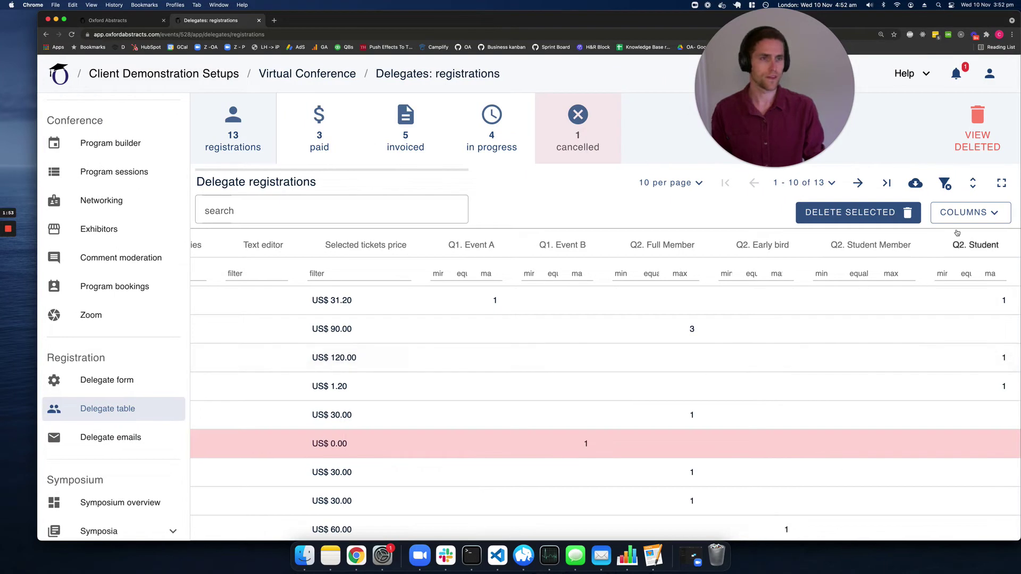
Review which table columns can be shown under ticket question responses, registration responses and registration data
{"action": "left_click", "coordinate": [967, 215]}
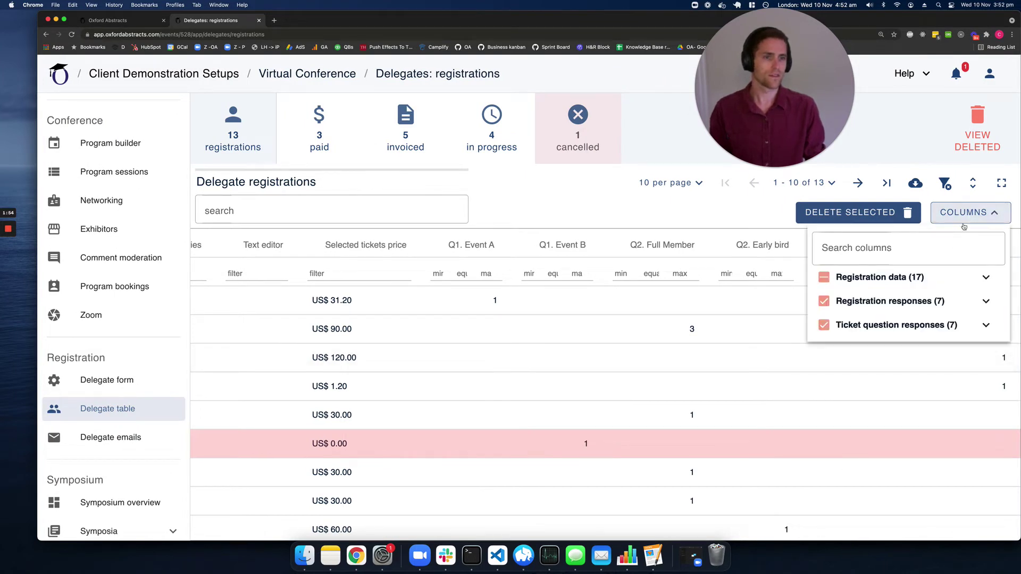
{"action": "left_click", "coordinate": [918, 331]}
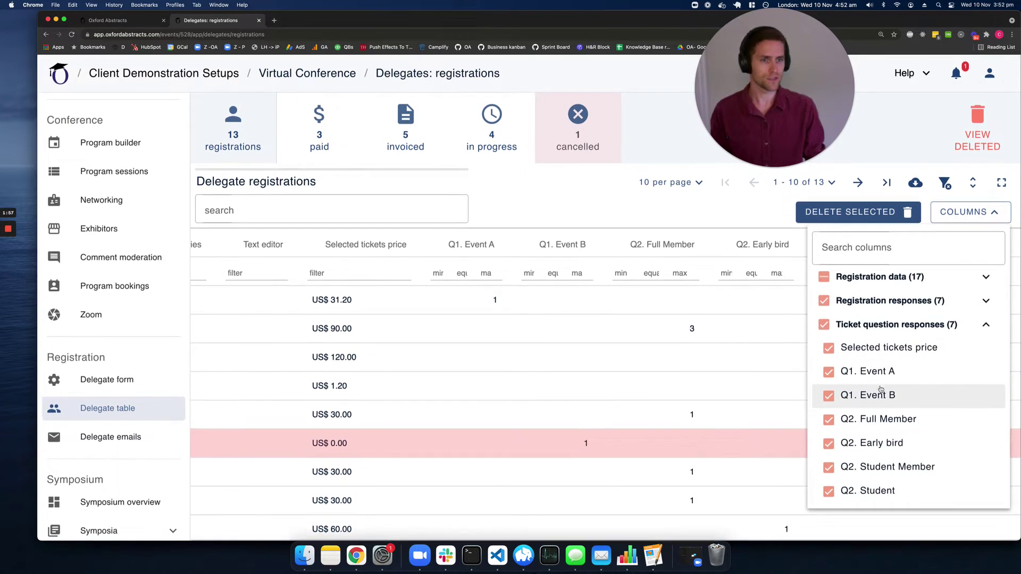
{"action": "left_click", "coordinate": [901, 329]}
{"action": "left_click", "coordinate": [901, 305]}
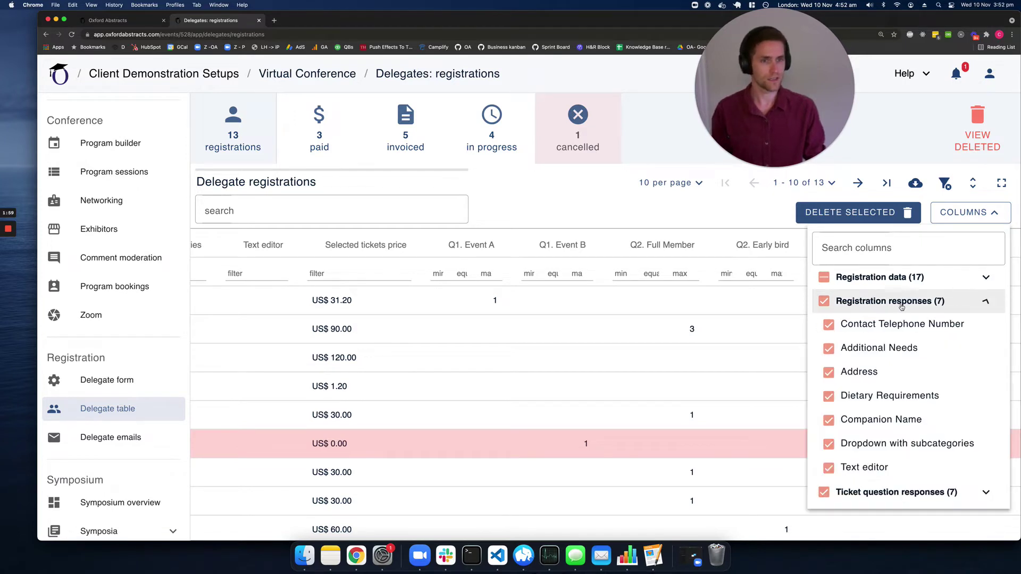
{"action": "left_click", "coordinate": [882, 279]}
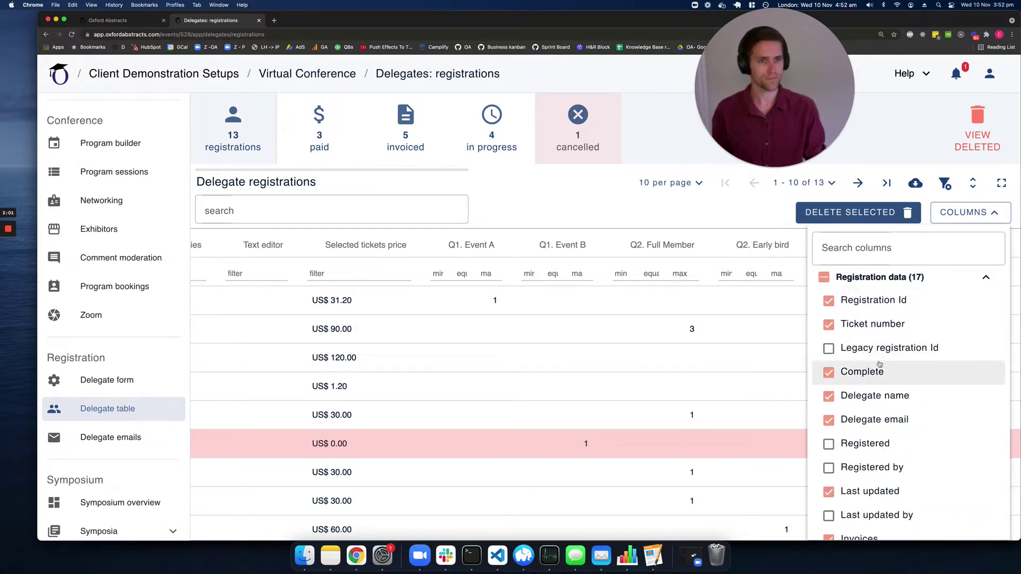
{"action": "scroll", "coordinate": [879, 367], "scroll_direction": "down", "scroll_amount": 3}
{"action": "scroll", "coordinate": [880, 364], "scroll_direction": "down", "scroll_amount": 1}
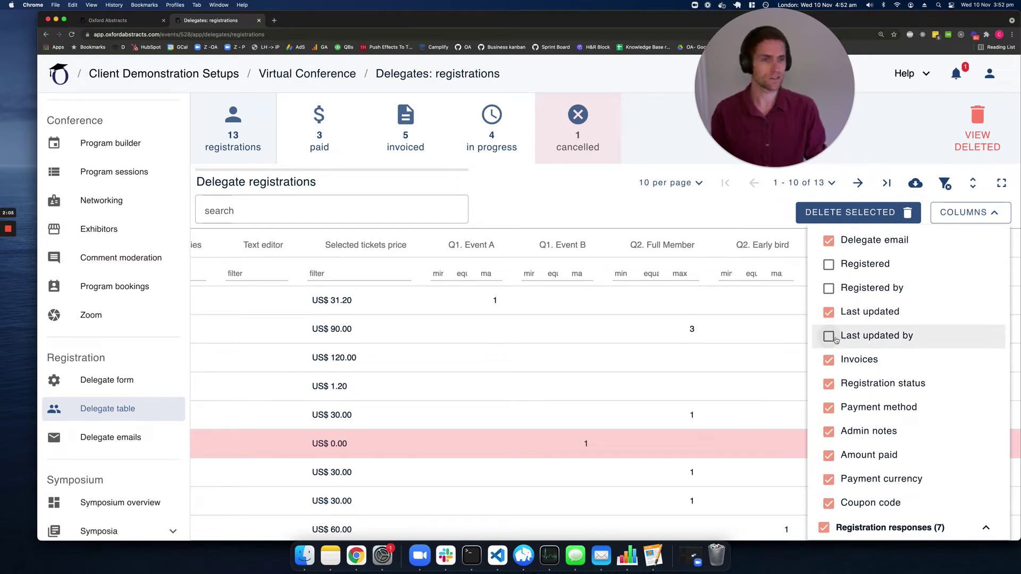
{"action": "left_click", "coordinate": [983, 216]}
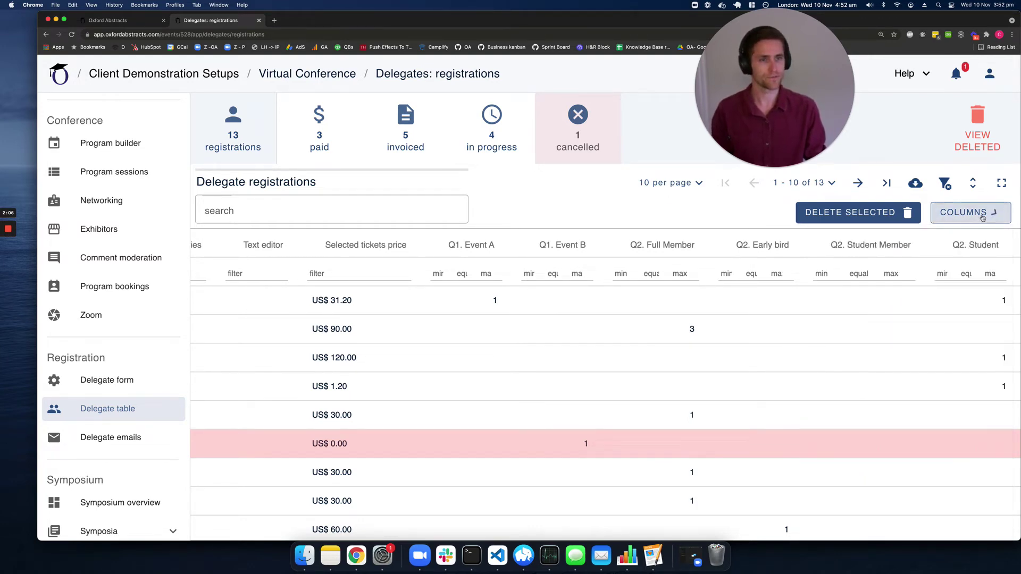
Select the first three delegate registrations in the table
{"action": "scroll", "coordinate": [598, 404], "scroll_direction": "left", "scroll_amount": 1}
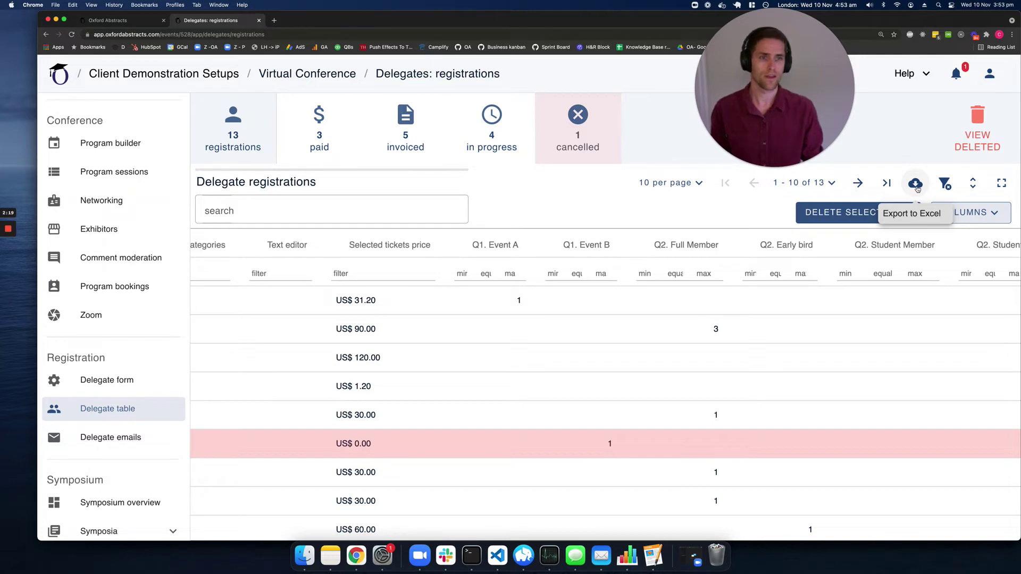
{"action": "scroll", "coordinate": [510, 415], "scroll_direction": "left", "scroll_amount": 10}
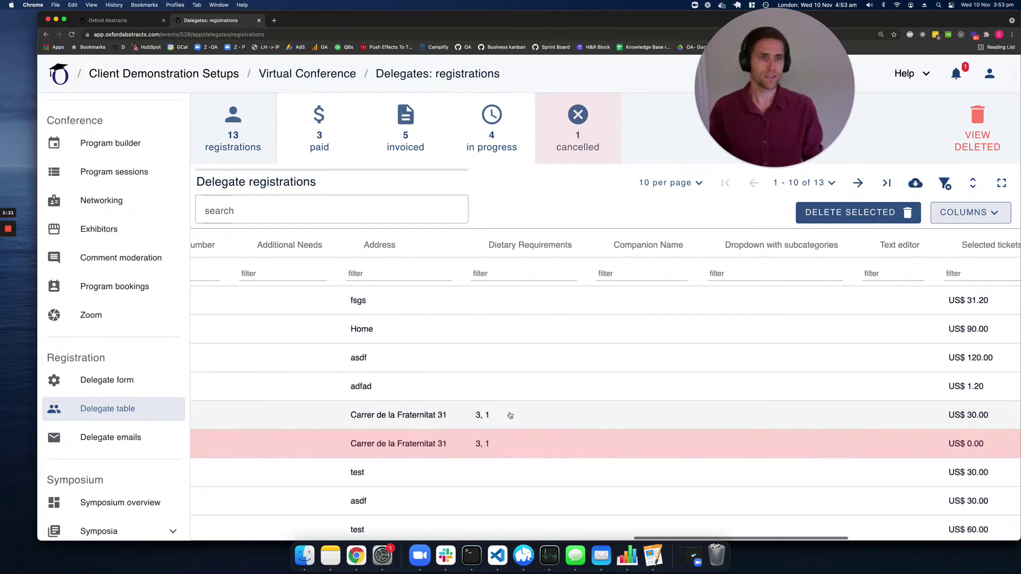
{"action": "scroll", "coordinate": [509, 415], "scroll_direction": "left", "scroll_amount": 15}
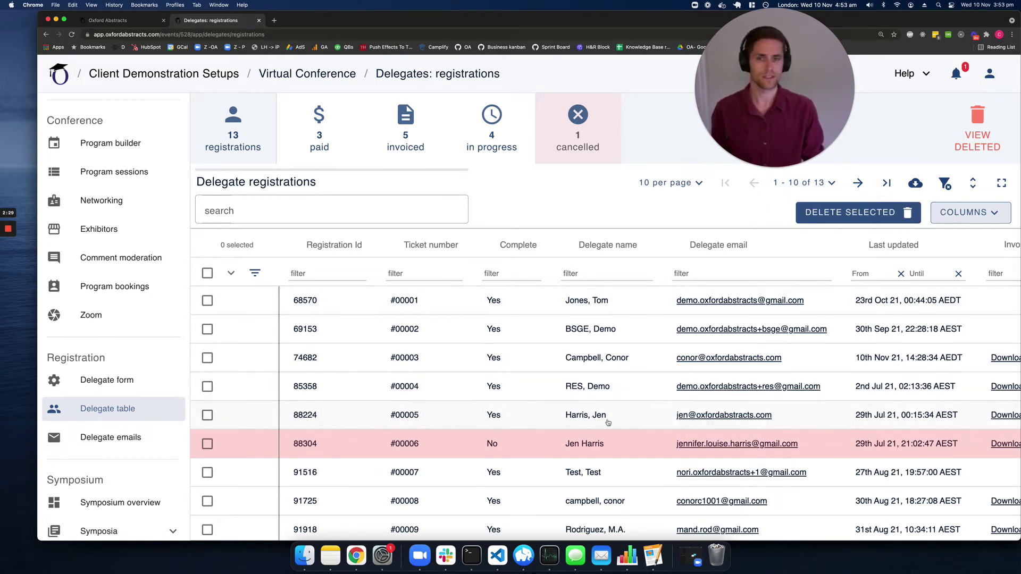
{"action": "left_click", "coordinate": [208, 300]}
{"action": "left_click", "coordinate": [207, 329]}
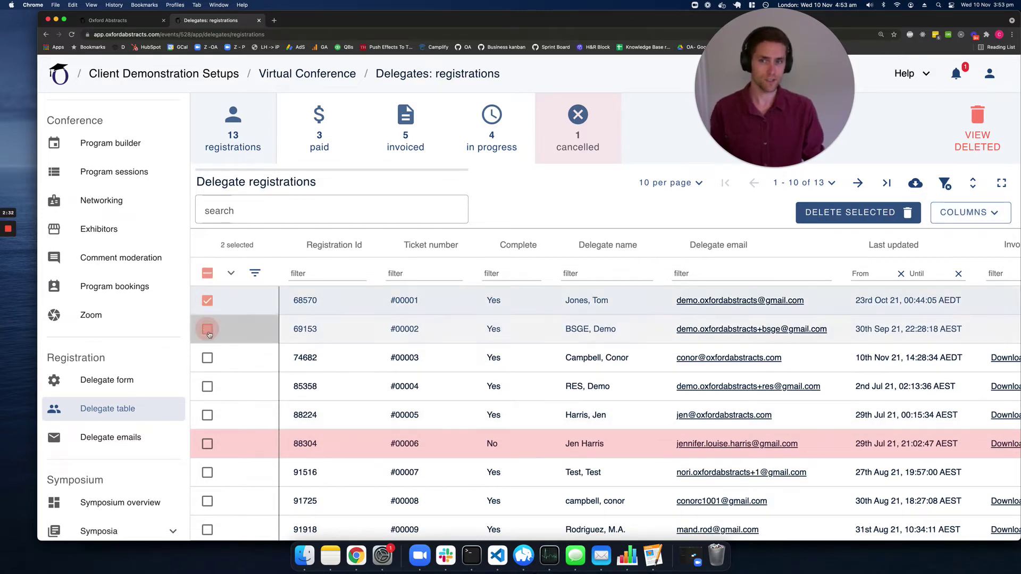
{"action": "left_click", "coordinate": [208, 358]}
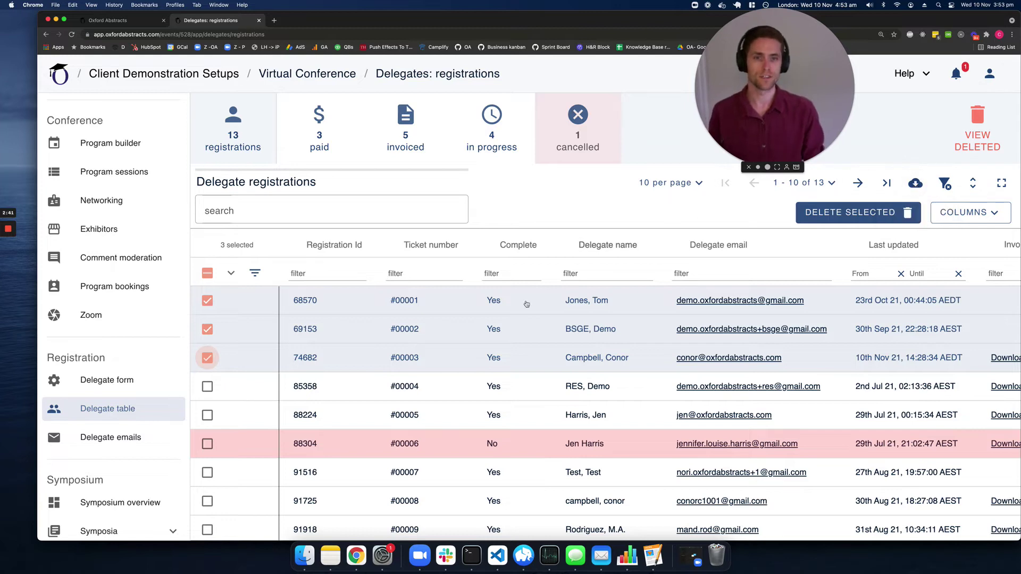
Deselect the three selected delegate registrations
{"action": "left_click", "coordinate": [208, 358]}
{"action": "left_click", "coordinate": [207, 330]}
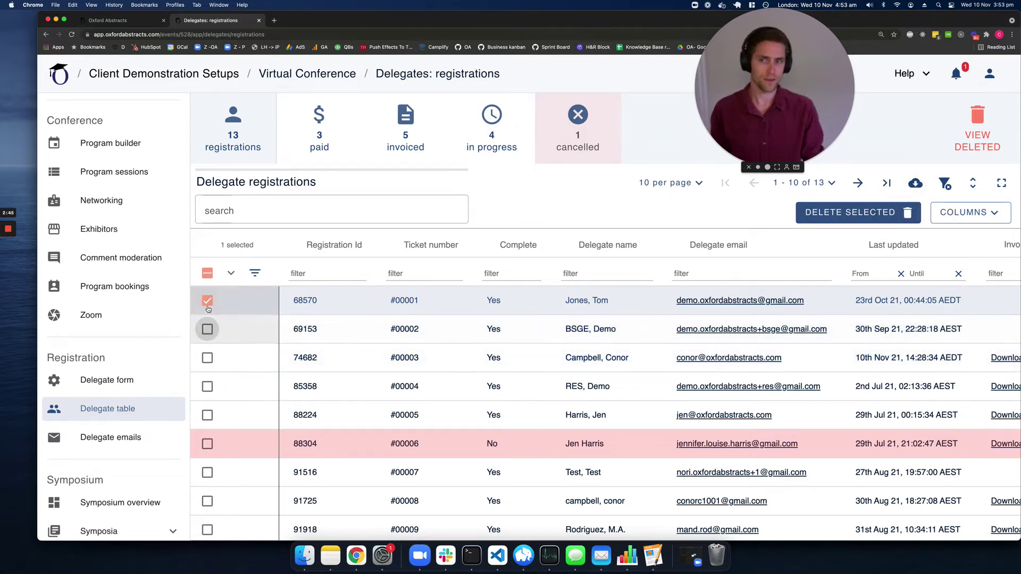
{"action": "left_click", "coordinate": [208, 301]}
Look across the full width of the delegate table, from delegate details to ticket selections and back to registration status
{"action": "scroll", "coordinate": [424, 335], "scroll_direction": "right", "scroll_amount": 5}
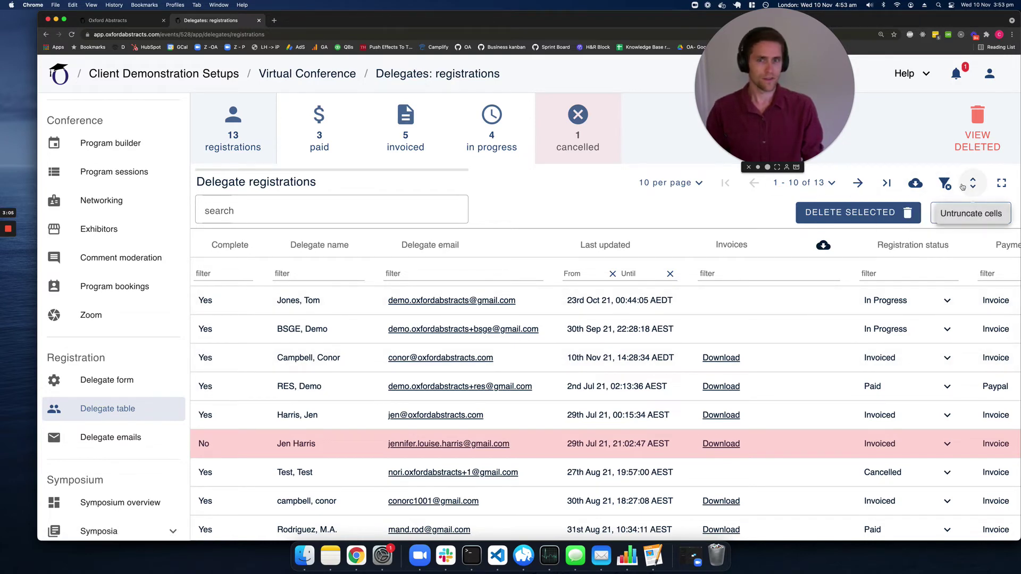
{"action": "scroll", "coordinate": [384, 435], "scroll_direction": "left", "scroll_amount": 2}
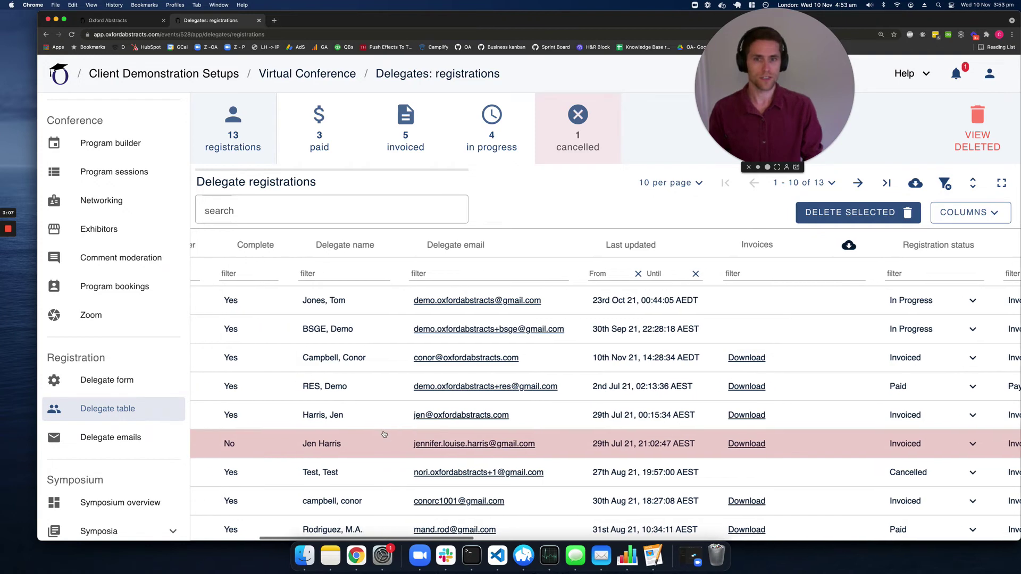
{"action": "scroll", "coordinate": [384, 435], "scroll_direction": "left", "scroll_amount": 3}
{"action": "scroll", "coordinate": [384, 434], "scroll_direction": "right", "scroll_amount": 15}
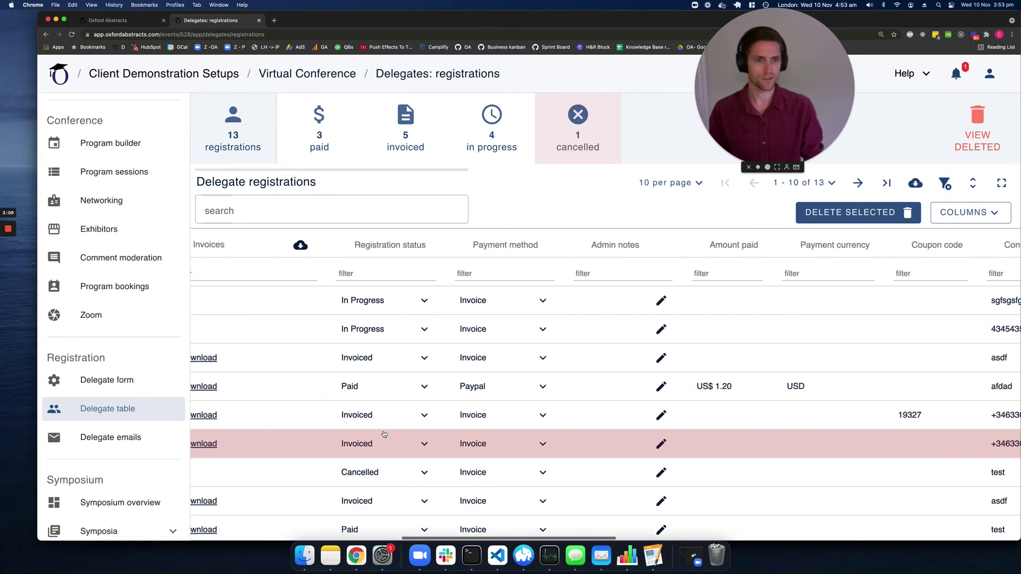
{"action": "scroll", "coordinate": [384, 435], "scroll_direction": "right", "scroll_amount": 15}
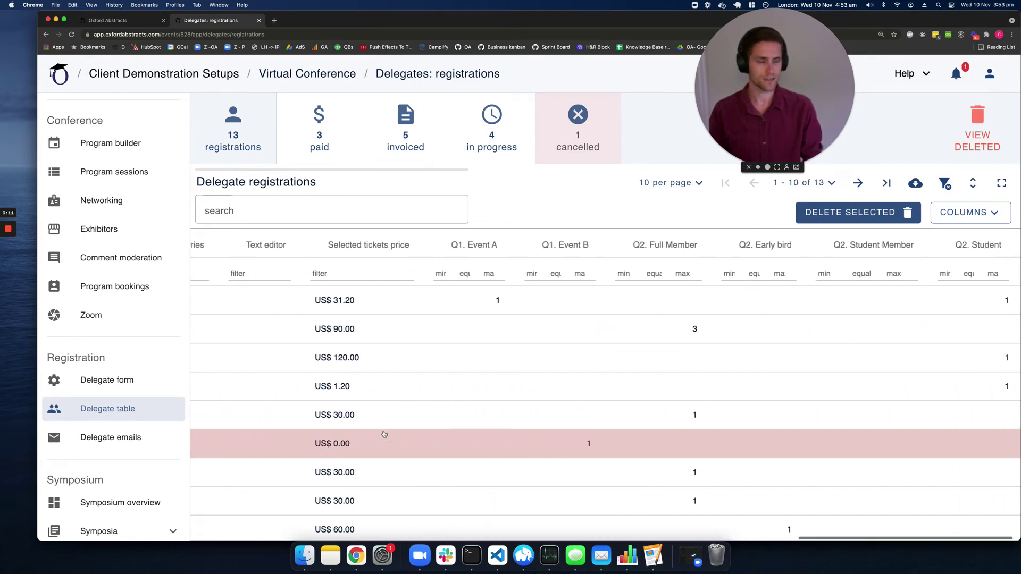
{"action": "scroll", "coordinate": [384, 435], "scroll_direction": "left", "scroll_amount": 15}
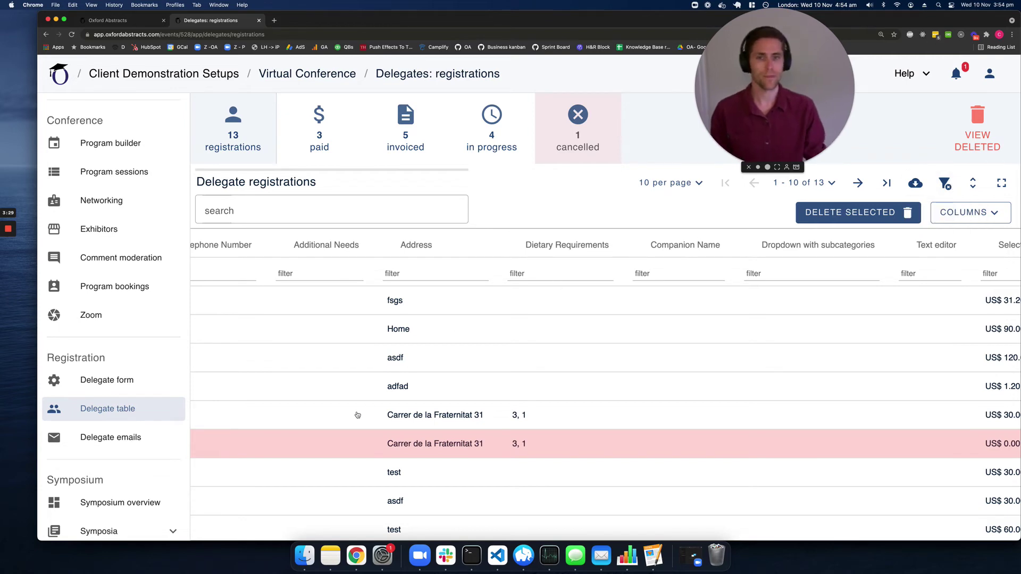
{"action": "scroll", "coordinate": [357, 416], "scroll_direction": "left", "scroll_amount": 3}
{"action": "scroll", "coordinate": [358, 416], "scroll_direction": "left", "scroll_amount": 2}
{"action": "scroll", "coordinate": [357, 415], "scroll_direction": "left", "scroll_amount": 10}
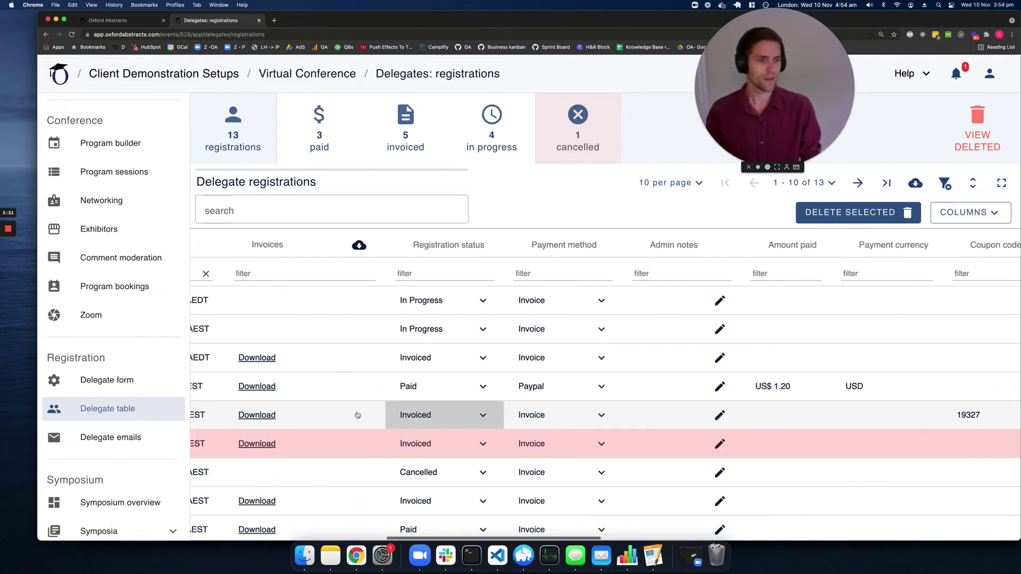
Open the first delegate's registration from the table and review its event details, order details and changed ticket price
{"action": "scroll", "coordinate": [358, 416], "scroll_direction": "left", "scroll_amount": 3}
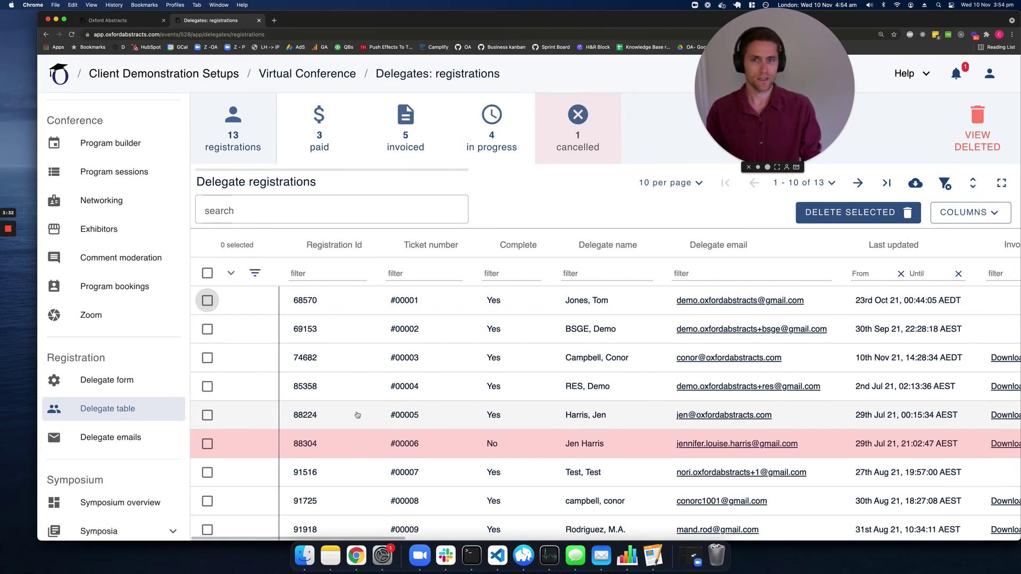
{"action": "left_click", "coordinate": [445, 301]}
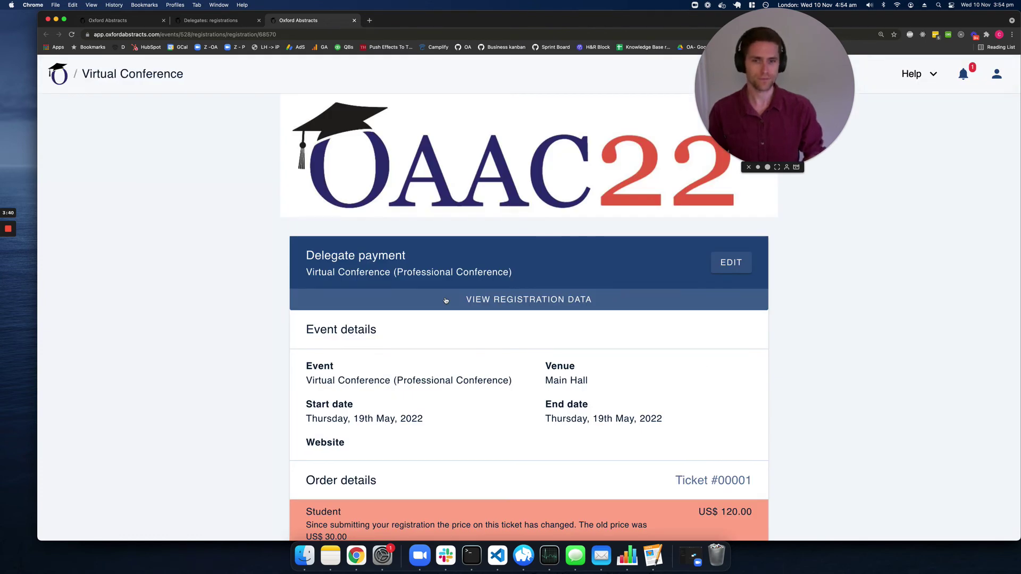
{"action": "scroll", "coordinate": [445, 353], "scroll_direction": "down", "scroll_amount": 5}
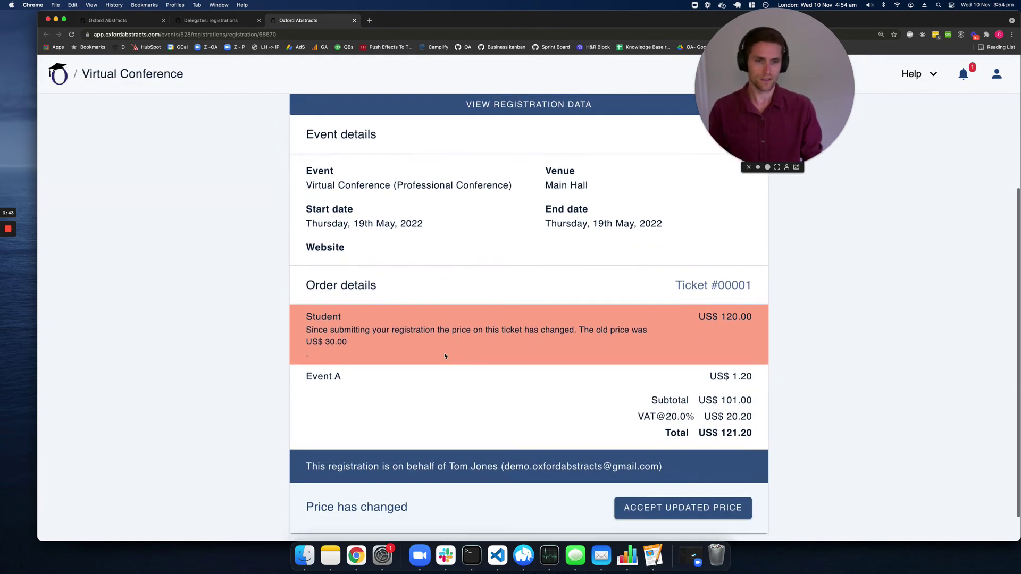
{"action": "scroll", "coordinate": [445, 356], "scroll_direction": "down", "scroll_amount": 1}
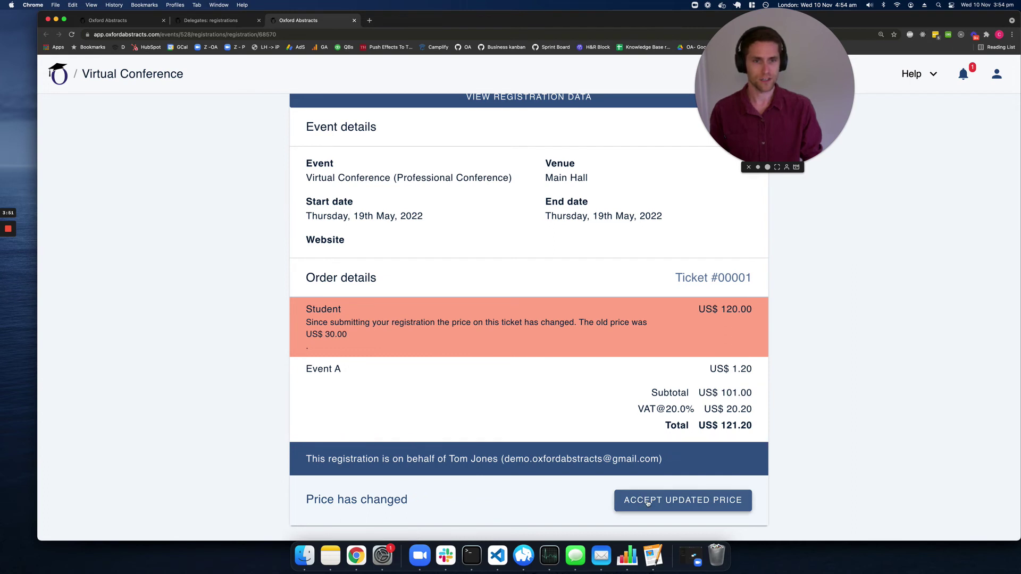
{"action": "left_click", "coordinate": [677, 501]}
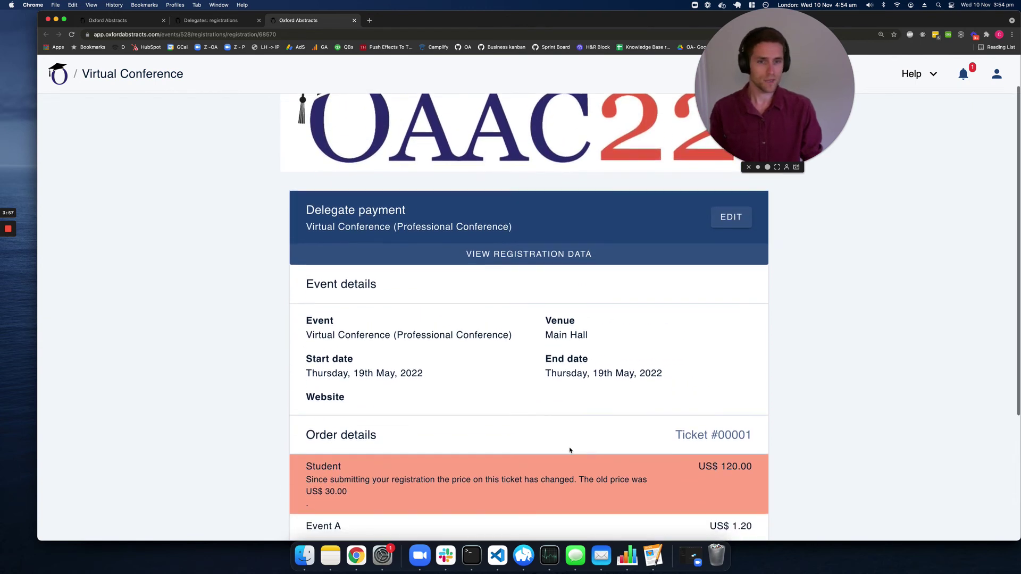
{"action": "scroll", "coordinate": [570, 451], "scroll_direction": "up", "scroll_amount": 1}
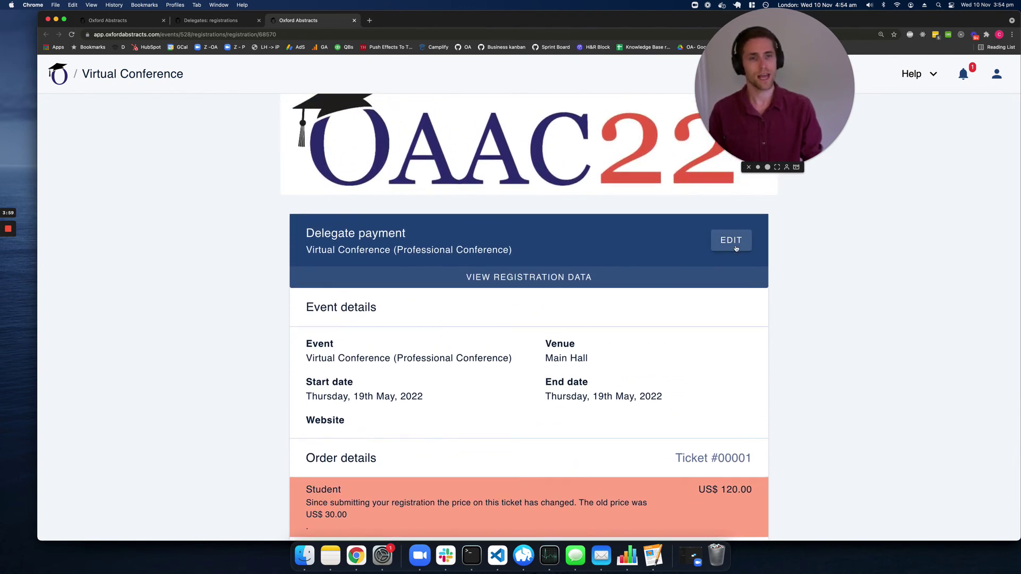
Open the delegate's registration for editing and replace the contact telephone number with a new number
{"action": "left_click", "coordinate": [736, 248]}
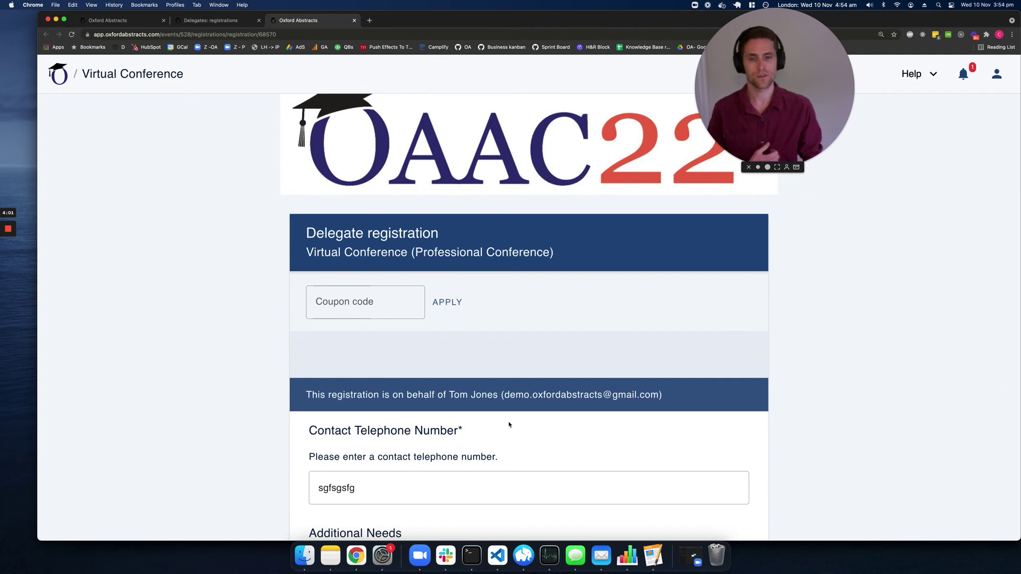
{"action": "scroll", "coordinate": [479, 449], "scroll_direction": "down", "scroll_amount": 3}
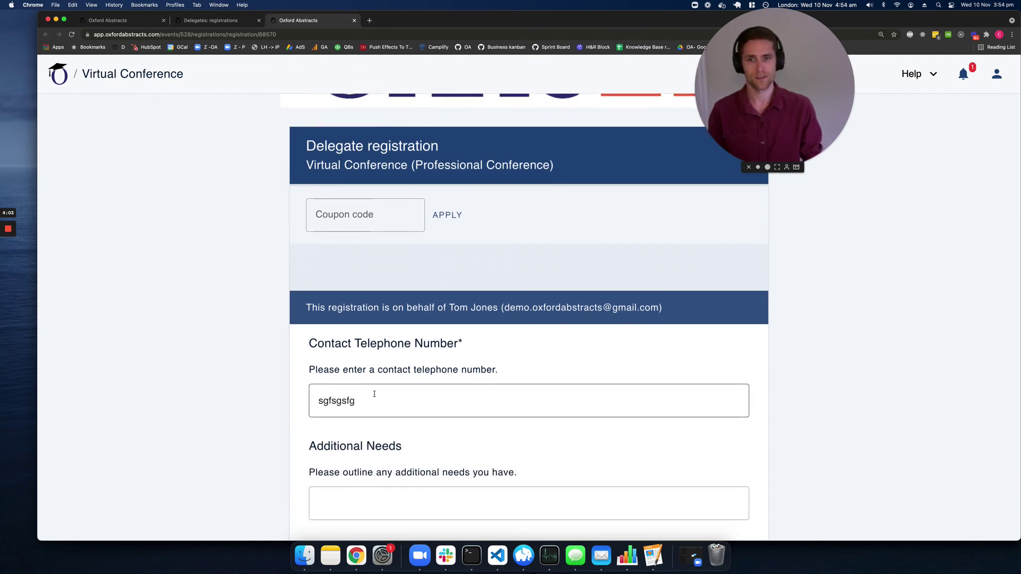
{"action": "left_click_drag", "start_coordinate": [374, 394], "coordinate": [310, 396]}
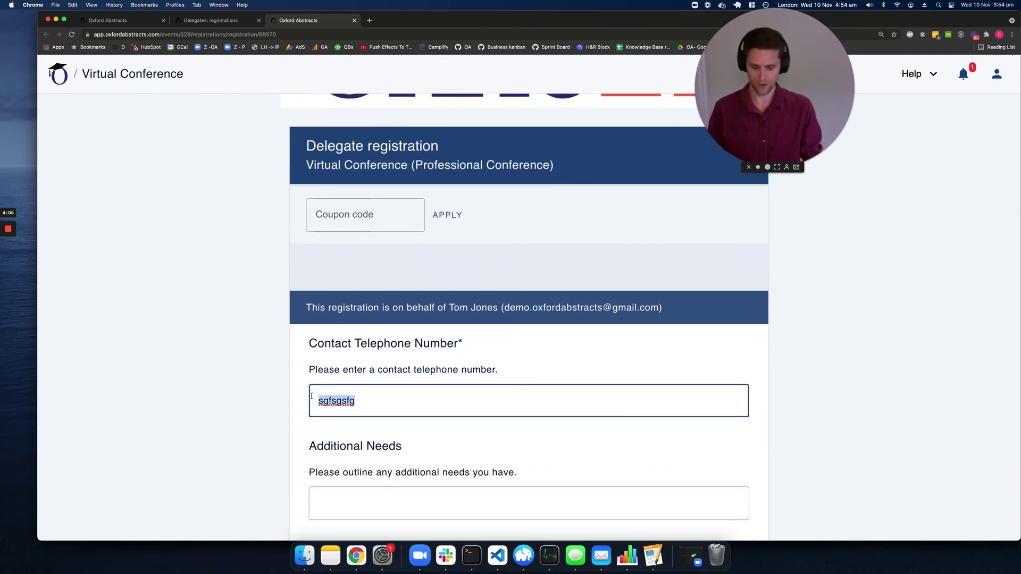
{"action": "type", "text": "123456"}
Look over the other fields of the registration form and return to the delegate registrations table
{"action": "scroll", "coordinate": [392, 432], "scroll_direction": "down", "scroll_amount": 4}
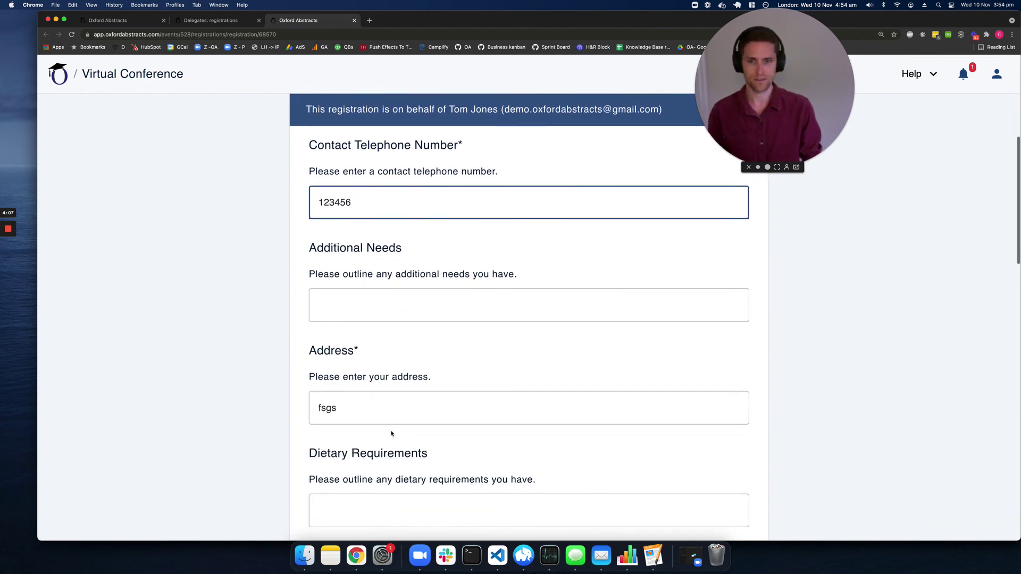
{"action": "scroll", "coordinate": [392, 432], "scroll_direction": "up", "scroll_amount": 5}
{"action": "scroll", "coordinate": [392, 433], "scroll_direction": "up", "scroll_amount": 1}
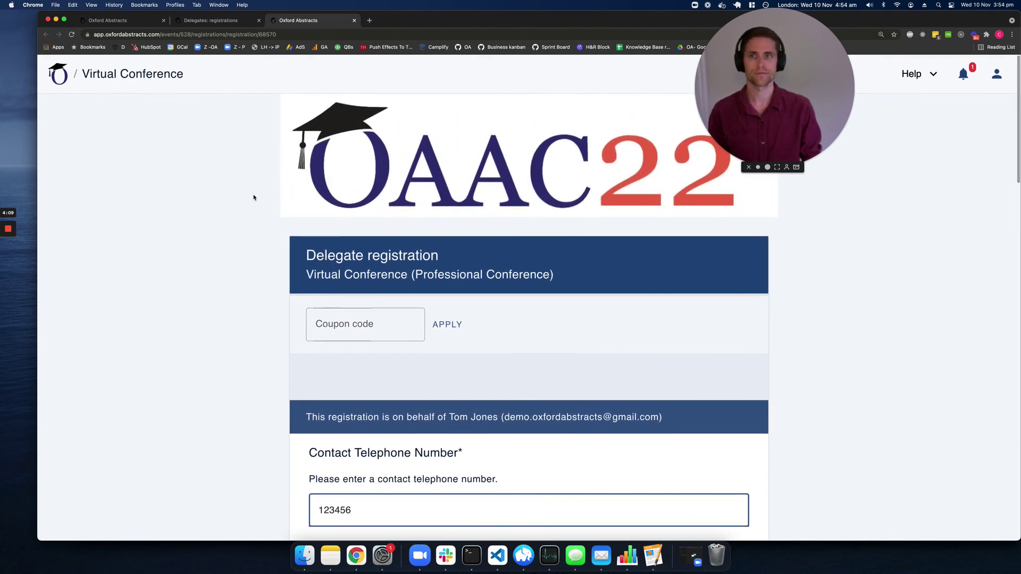
{"action": "left_click", "coordinate": [224, 24]}
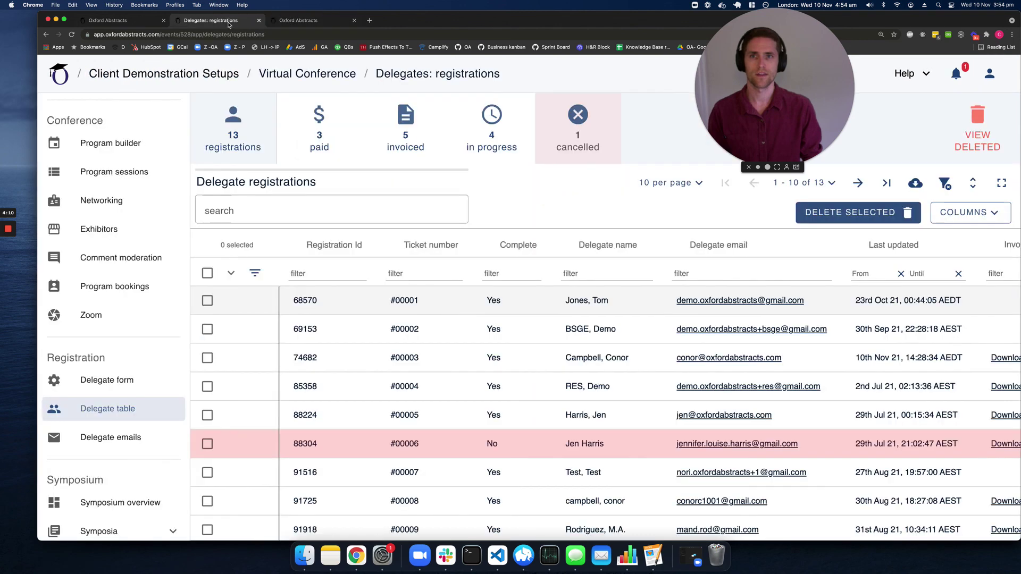